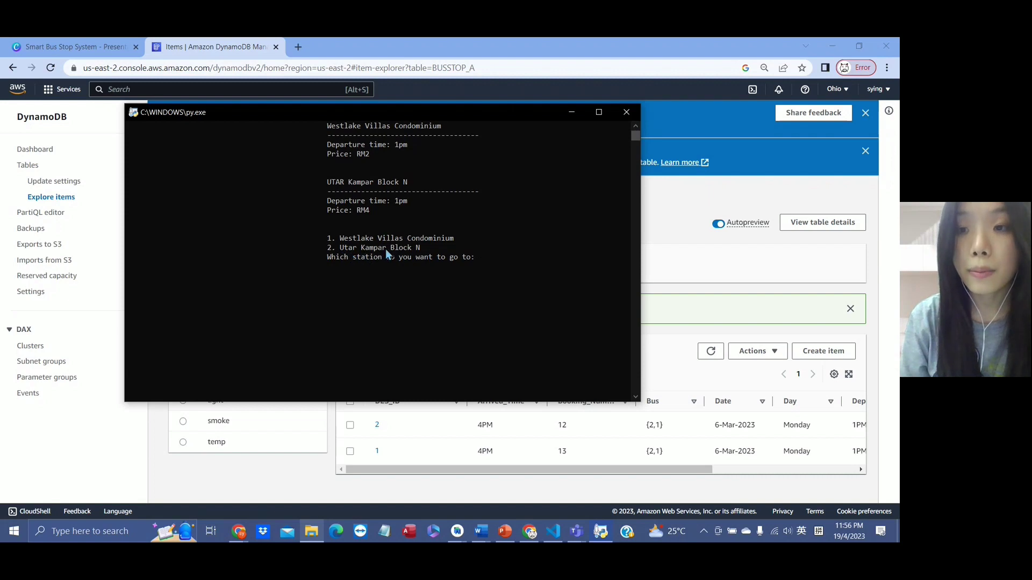
# Step: Book a trip to station 2, Utar Kampar Block N, in the console booking program and leave it
pyautogui.write('2')
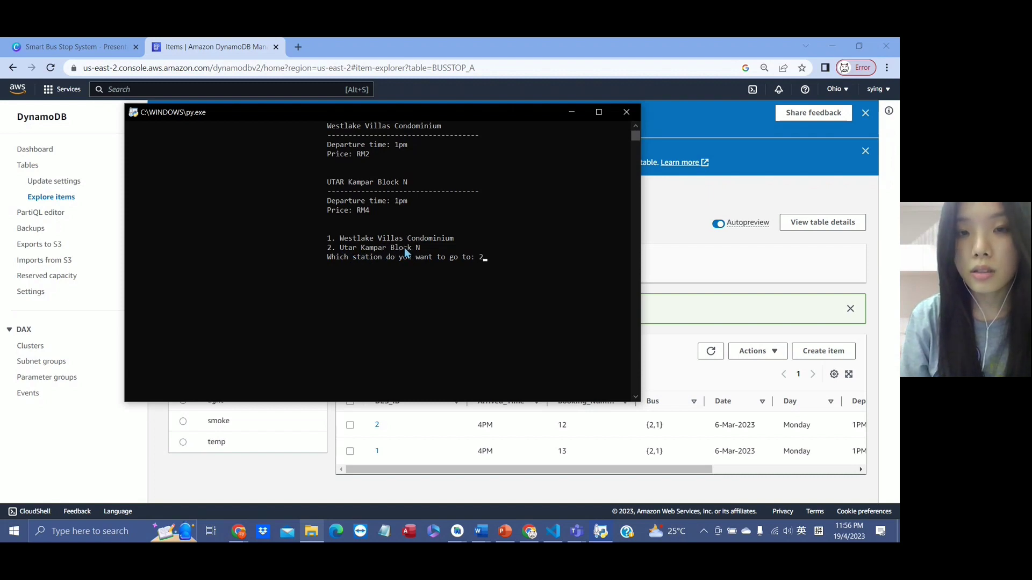
pyautogui.press('Return')
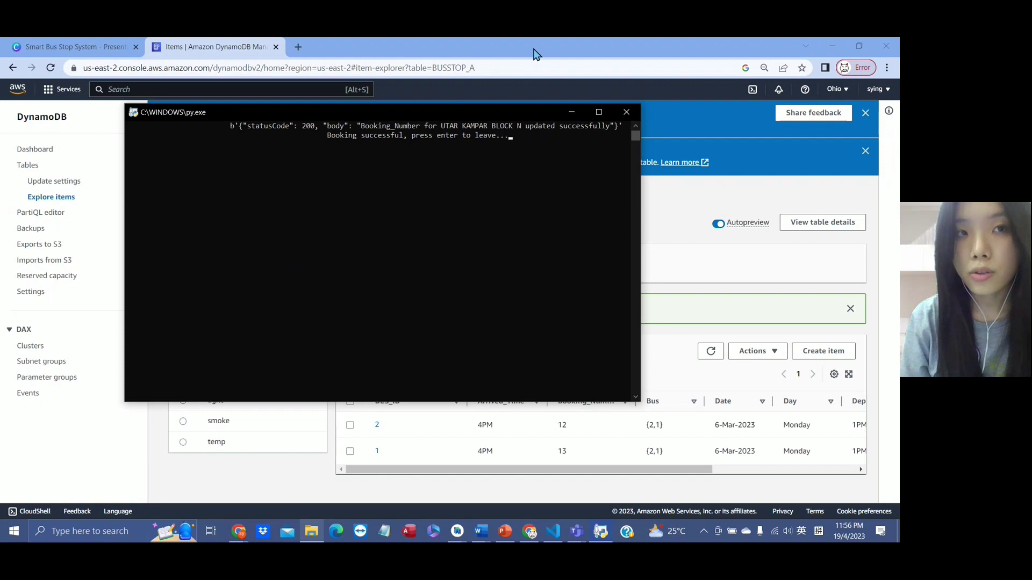
pyautogui.press('Return')
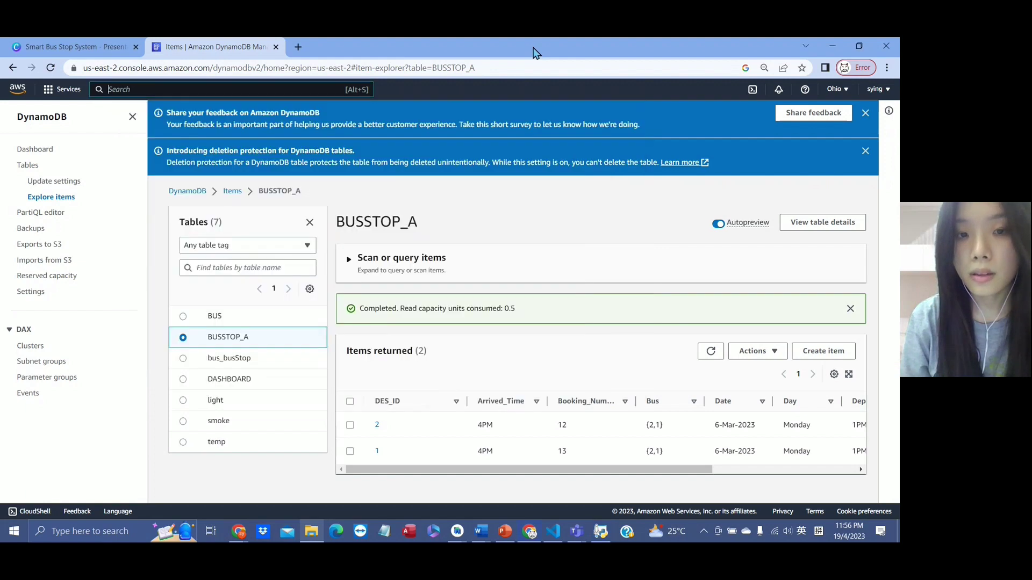
# Step: Reload the BUSSTOP_A table and check the booking number of the UTAR destination
pyautogui.moveTo(481, 472); pyautogui.dragTo(642, 473)
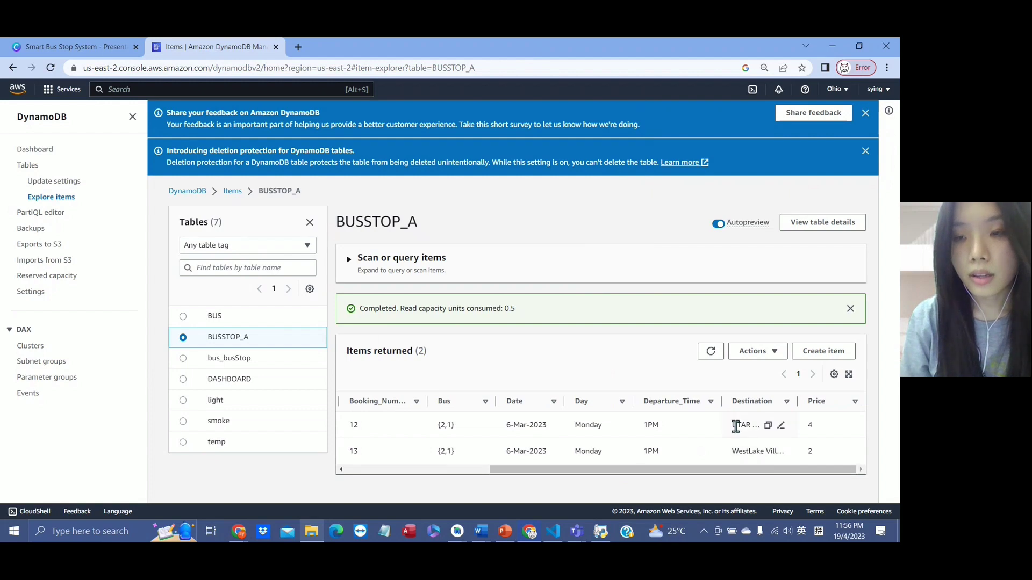
pyautogui.moveTo(719, 476); pyautogui.dragTo(553, 479)
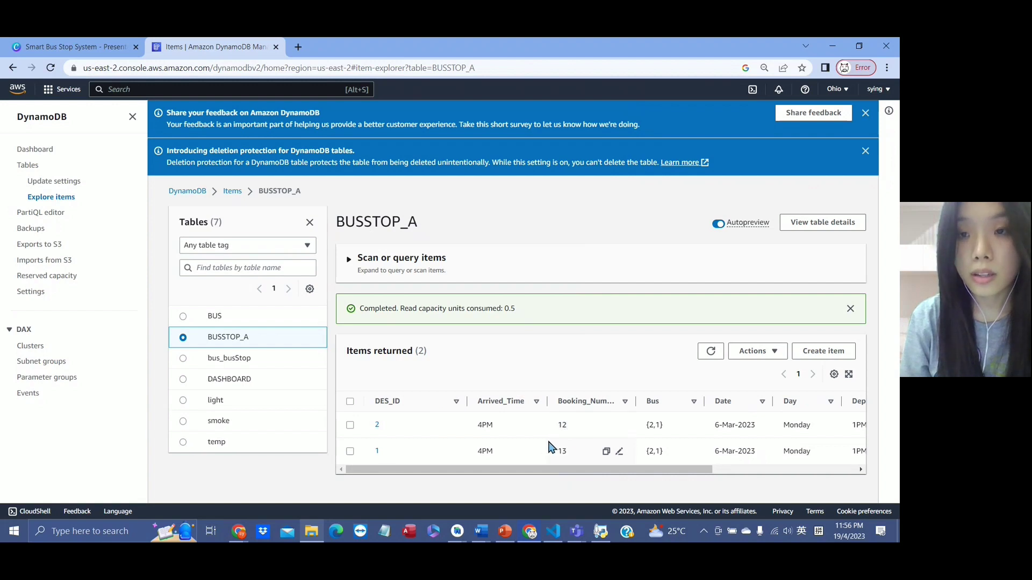
pyautogui.click(50, 68)
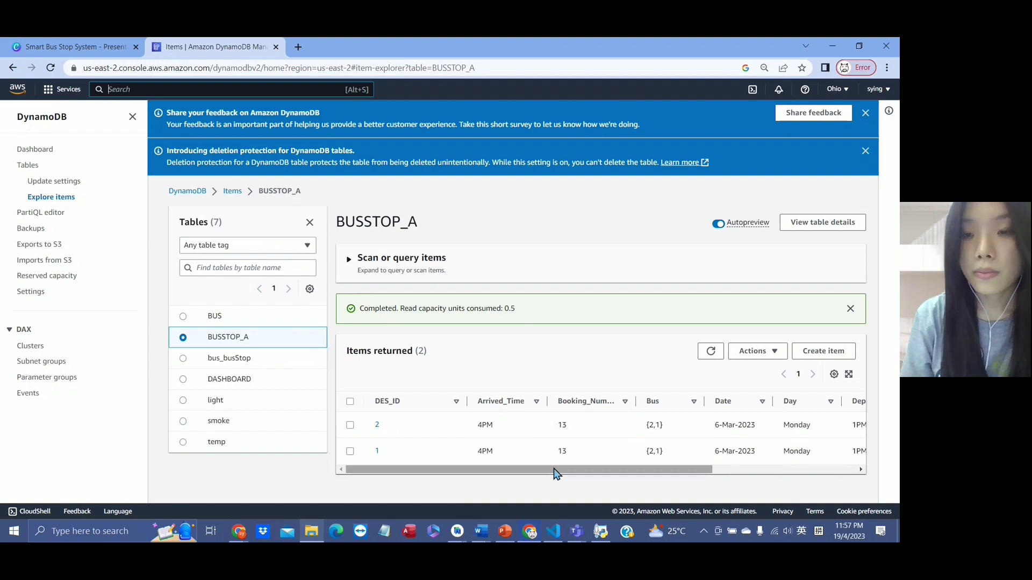
pyautogui.moveTo(556, 473); pyautogui.dragTo(546, 429)
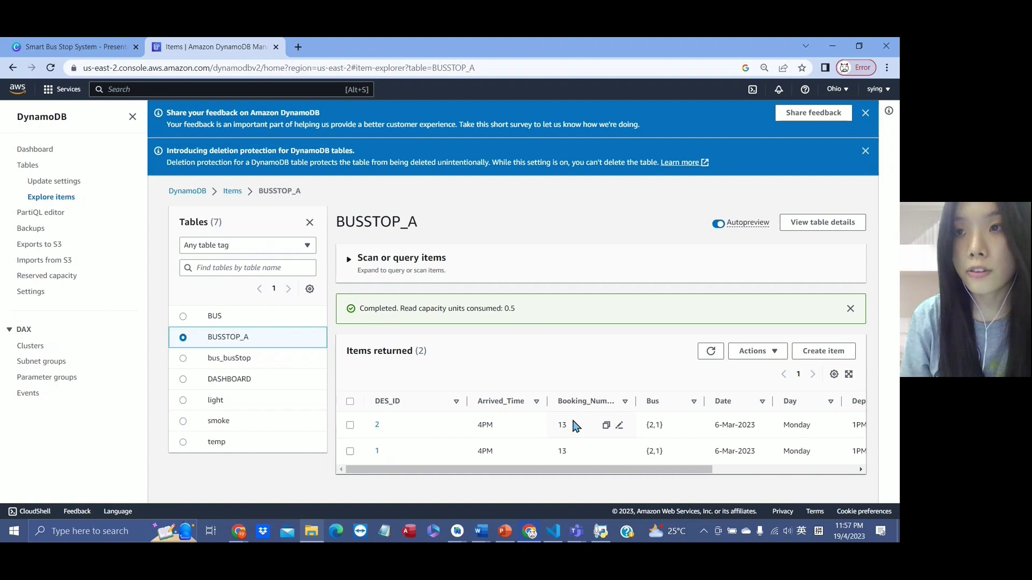
# Step: Switch to QuickSight and open the Record analysis
pyautogui.click(104, 47)
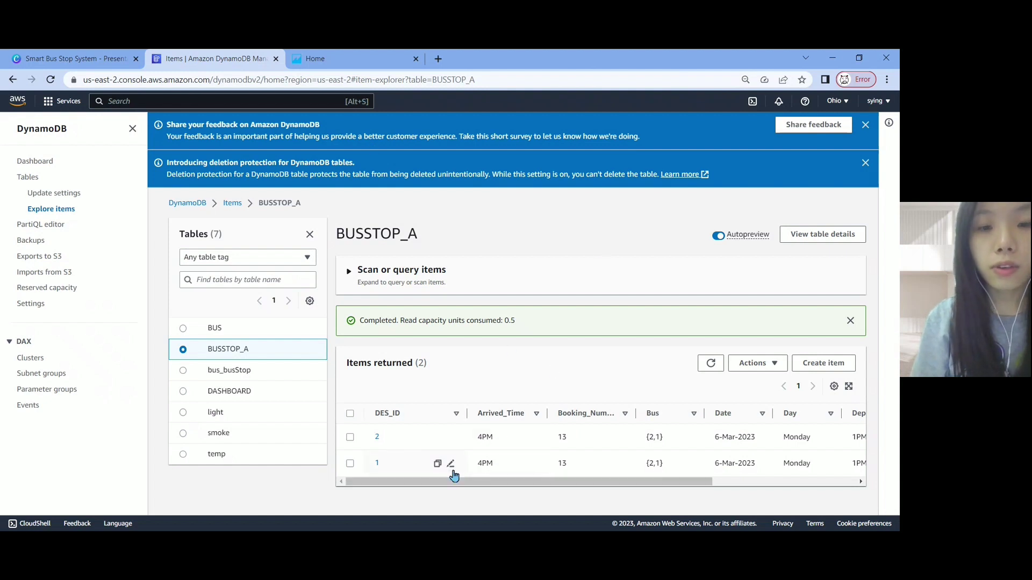
pyautogui.moveTo(473, 485); pyautogui.dragTo(446, 497)
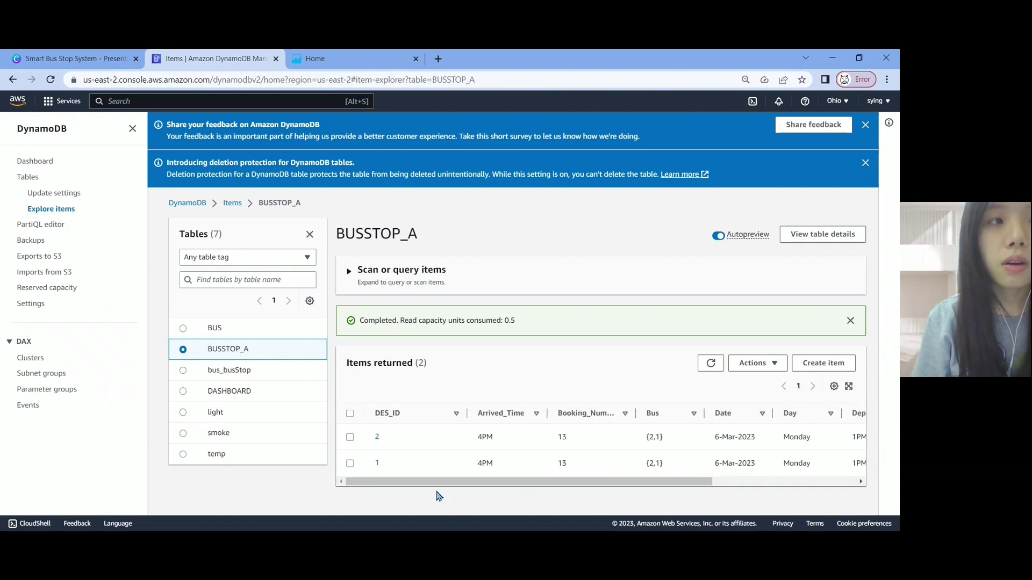
pyautogui.click(319, 60)
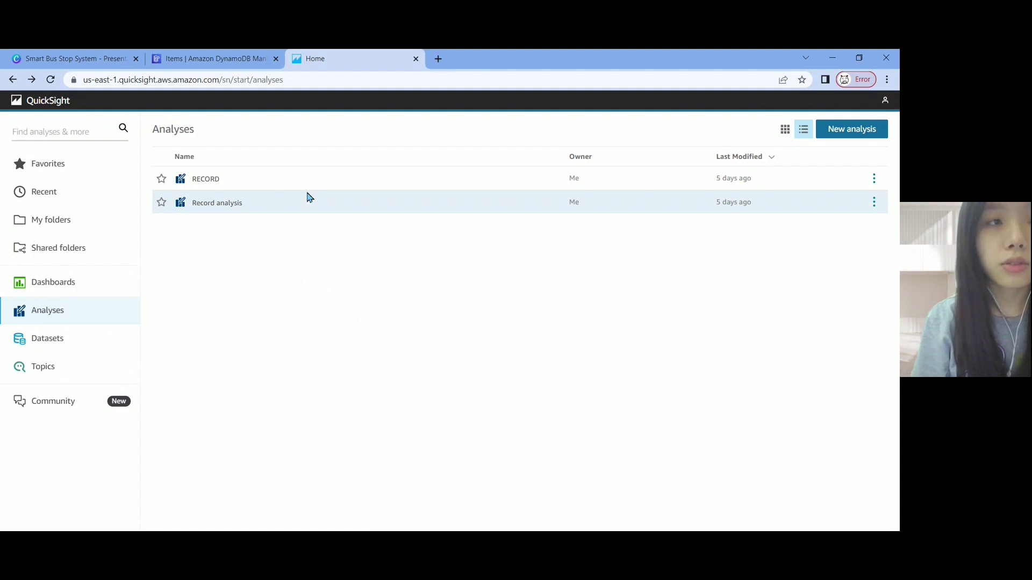
pyautogui.click(215, 208)
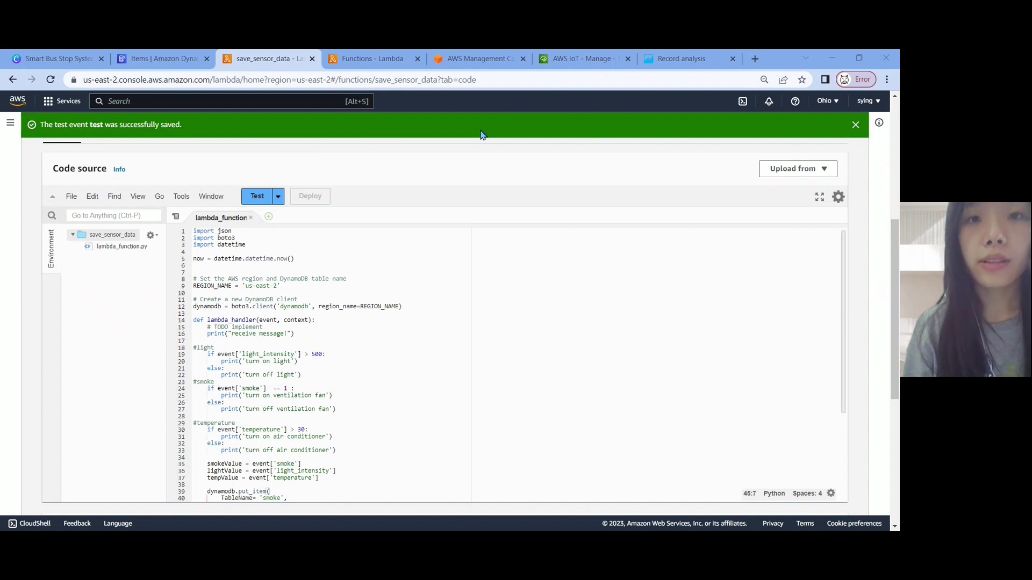
# Step: Look over the registered AWS IoT things, and open the code of the save_sensor_data Lambda function
pyautogui.click(548, 60)
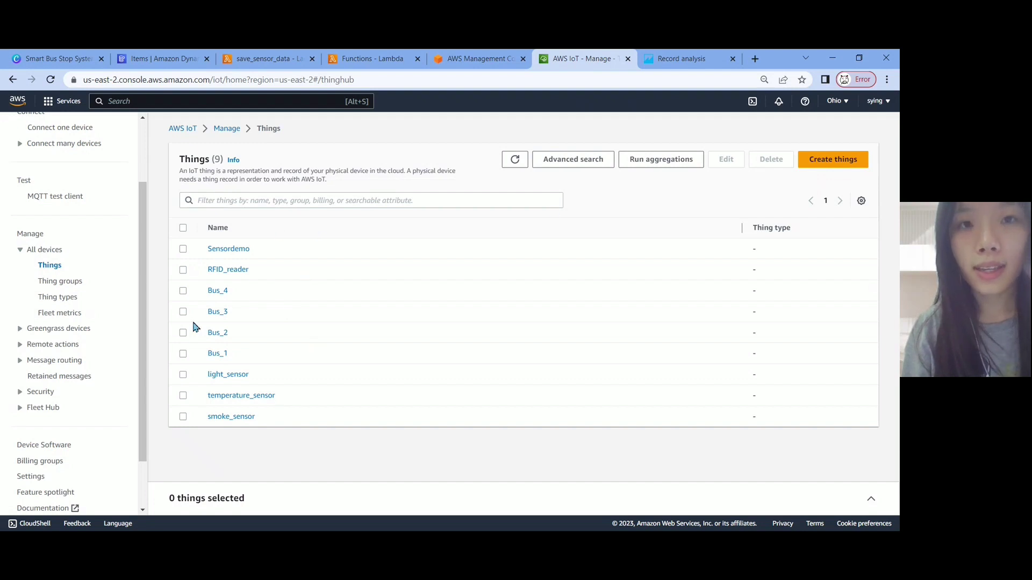
pyautogui.click(383, 59)
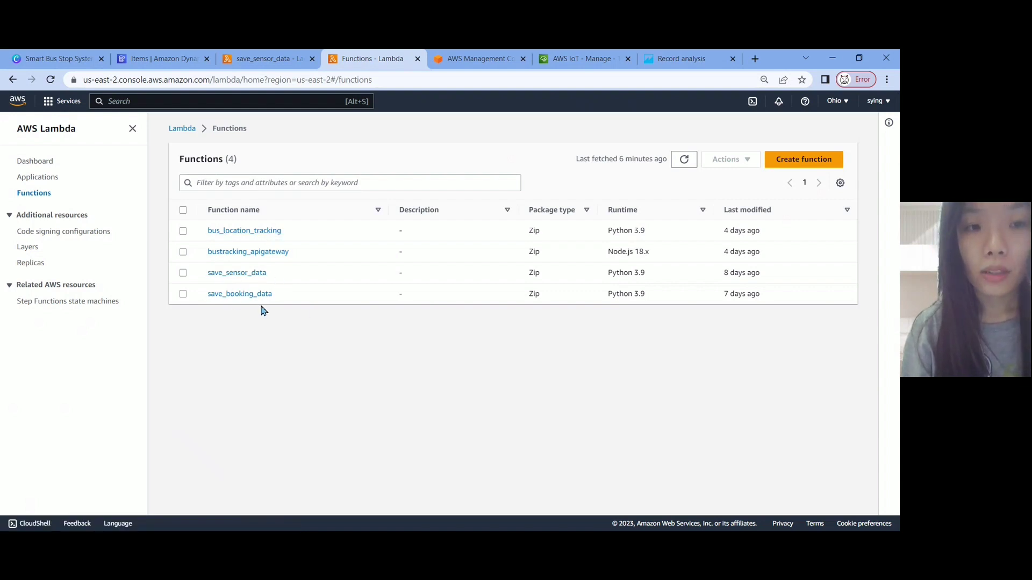
pyautogui.click(255, 274)
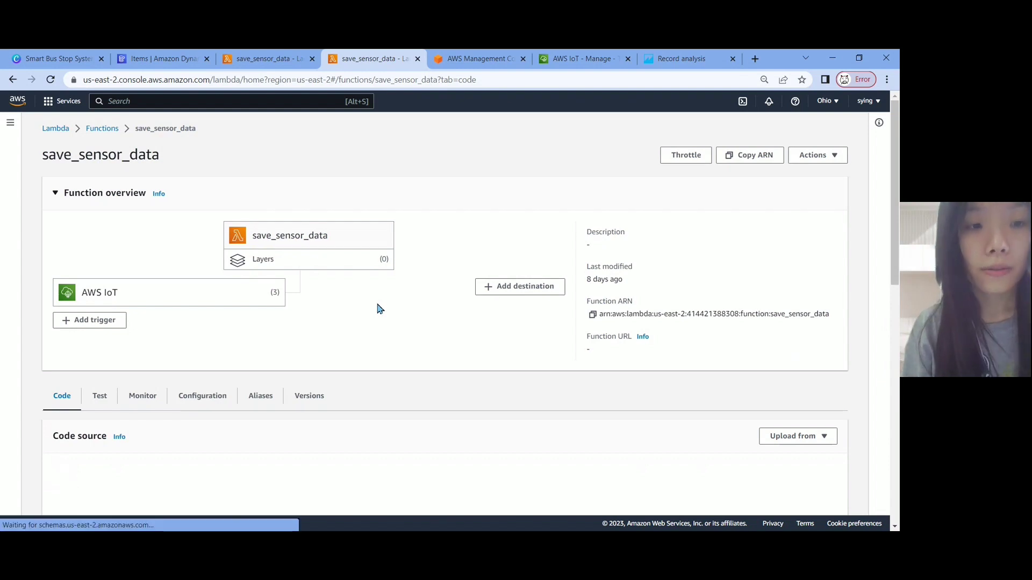
pyautogui.scroll(-3, 219, 364)
pyautogui.scroll(-2, 174, 265)
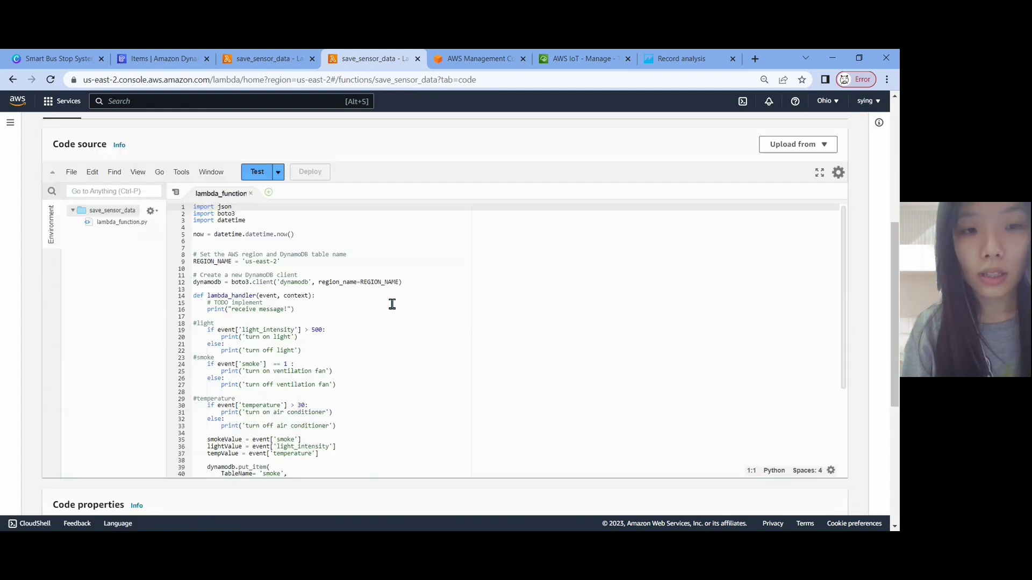
# Step: Edit the saved test event to temperature 88, smoke 1 and light_intensity 88, and save it
pyautogui.click(278, 171)
pyautogui.click(283, 189)
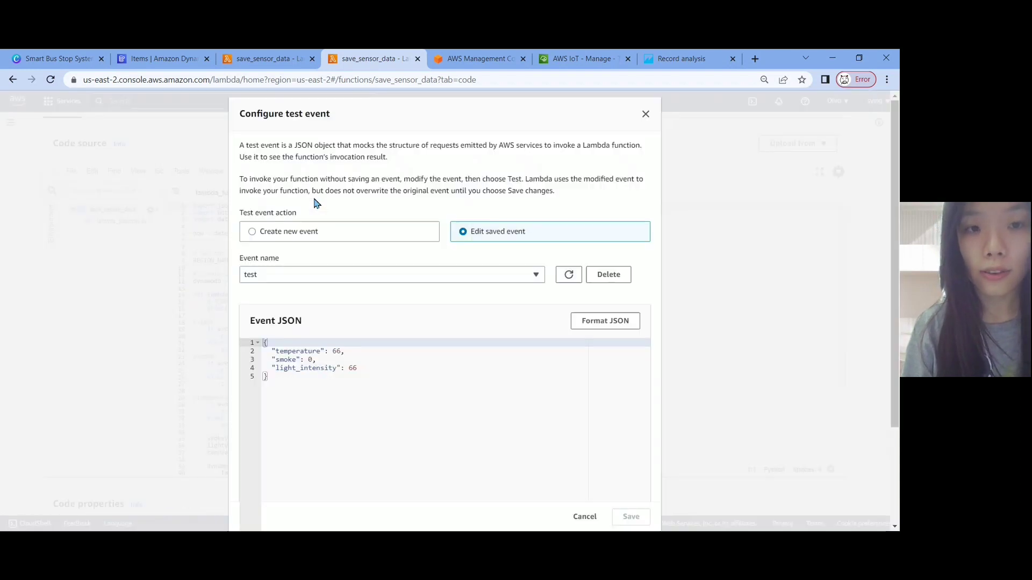
pyautogui.click(342, 356)
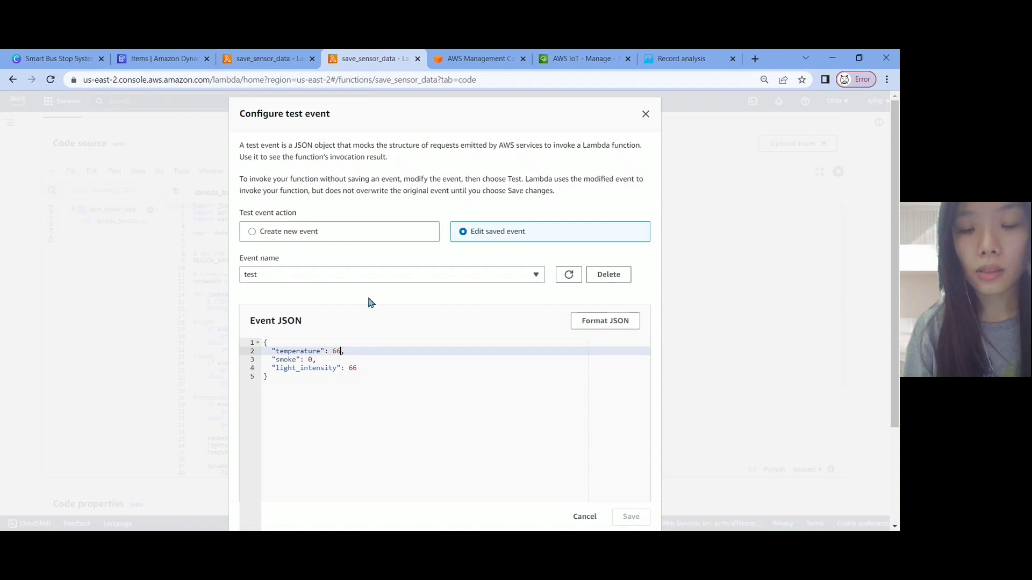
pyautogui.press('BackSpace')
pyautogui.press('BackSpace')
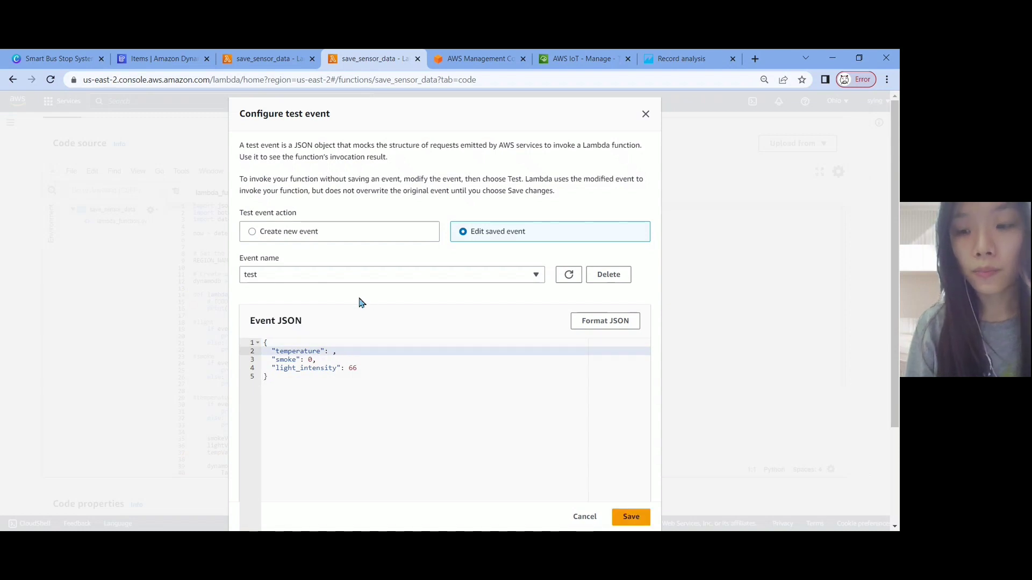
pyautogui.write('88')
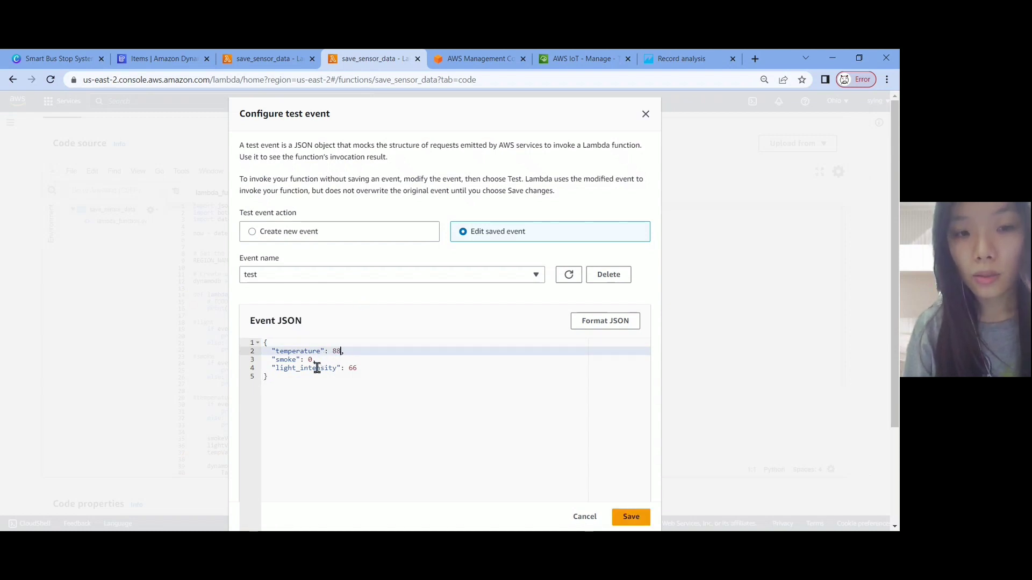
pyautogui.click(311, 360)
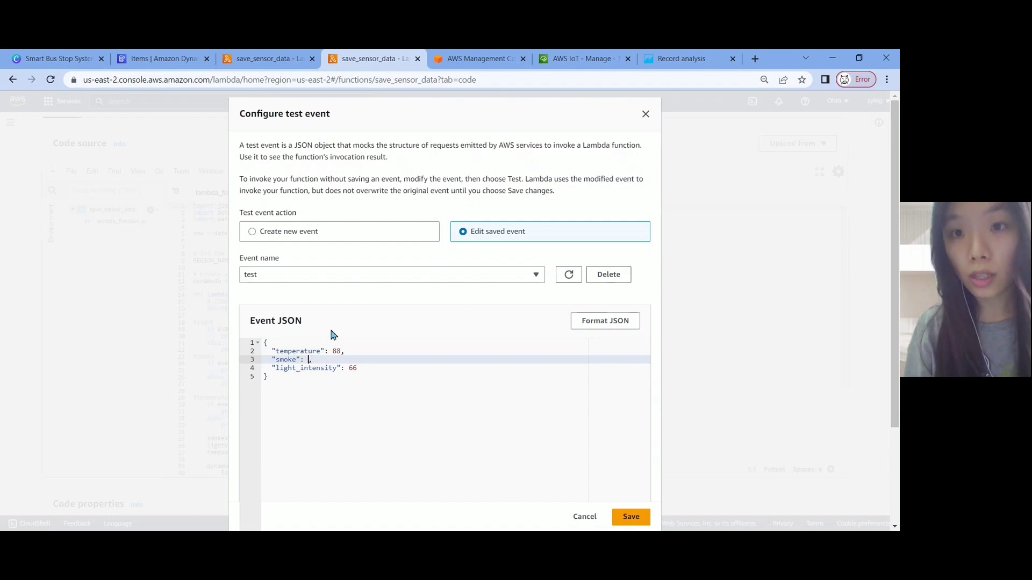
pyautogui.click(357, 368)
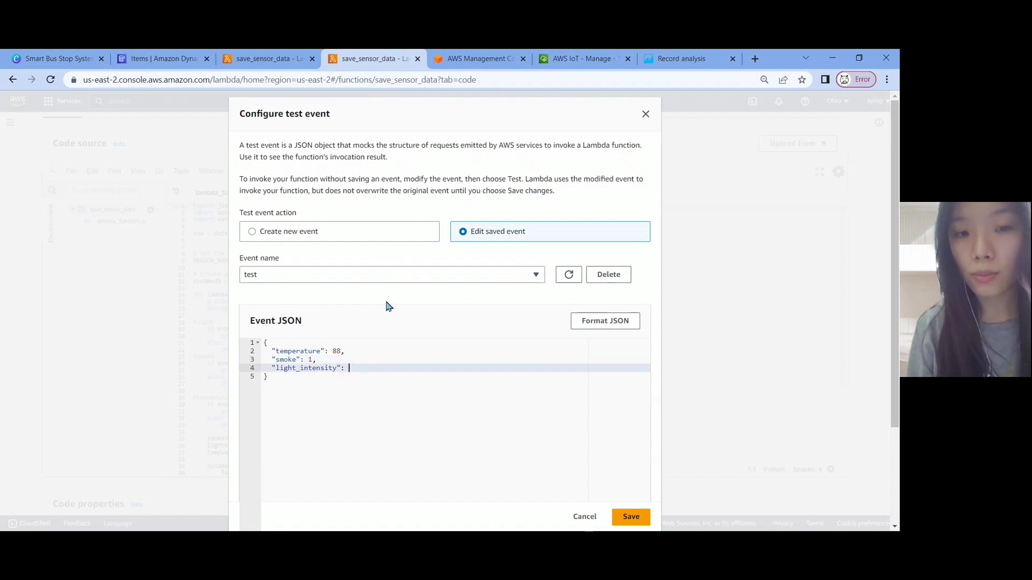
pyautogui.click(632, 517)
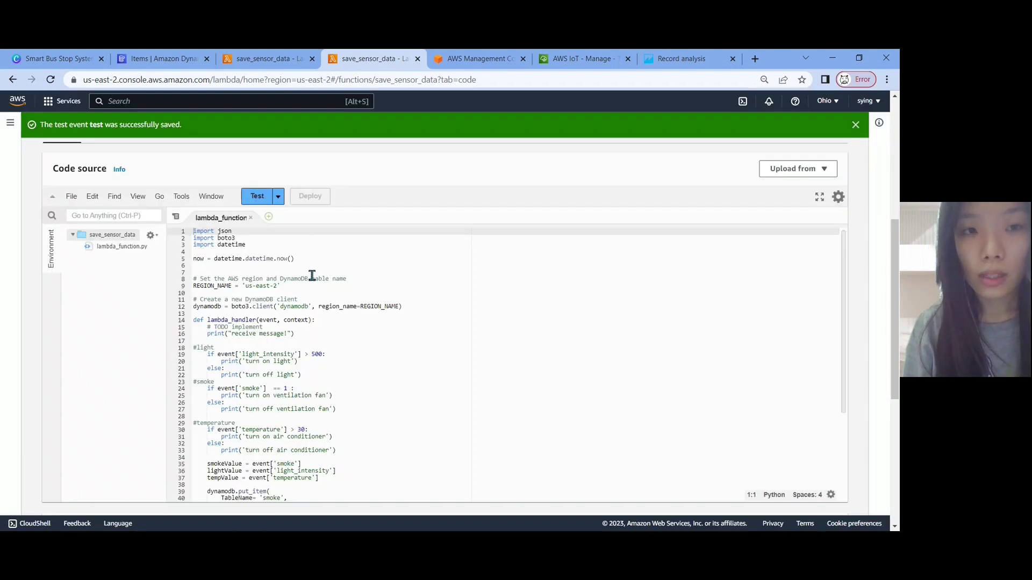
# Step: Run save_sensor_data with the saved test event and highlight the light action in the function logs
pyautogui.click(260, 197)
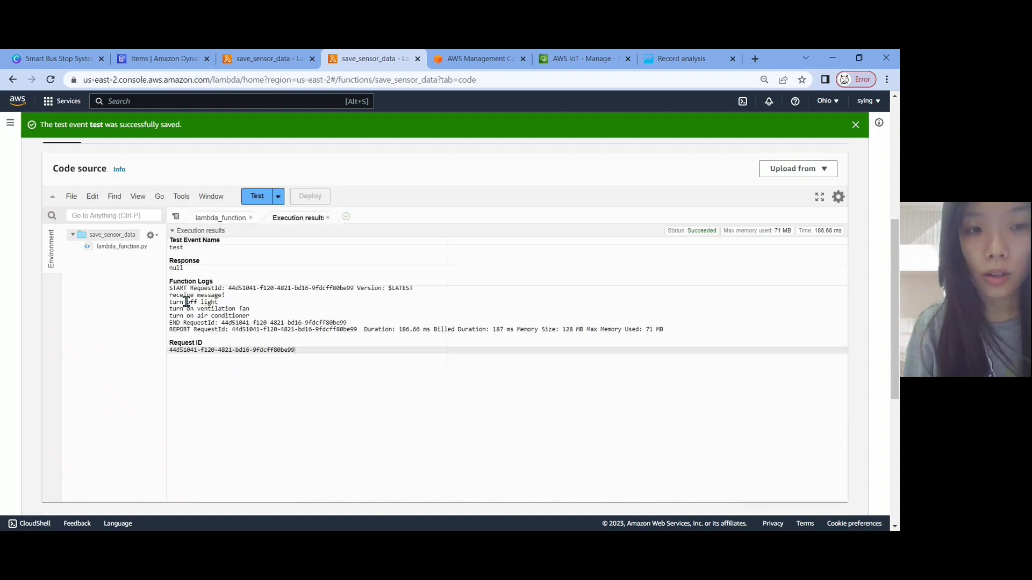
pyautogui.moveTo(171, 304); pyautogui.dragTo(231, 303)
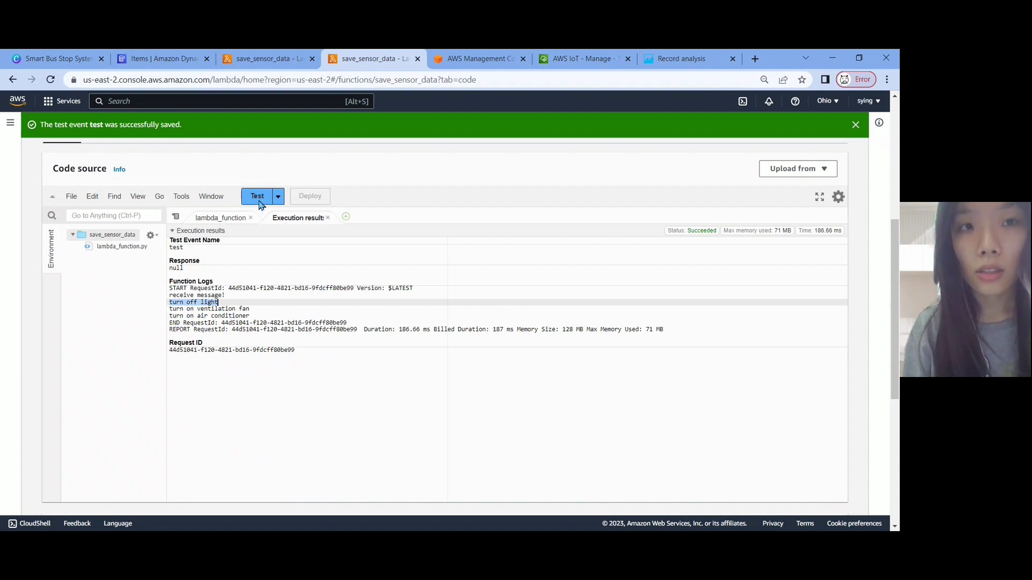
# Step: Reload the DynamoDB temp table and check the stored sensor readings in the temp, light and smoke tables
pyautogui.click(177, 59)
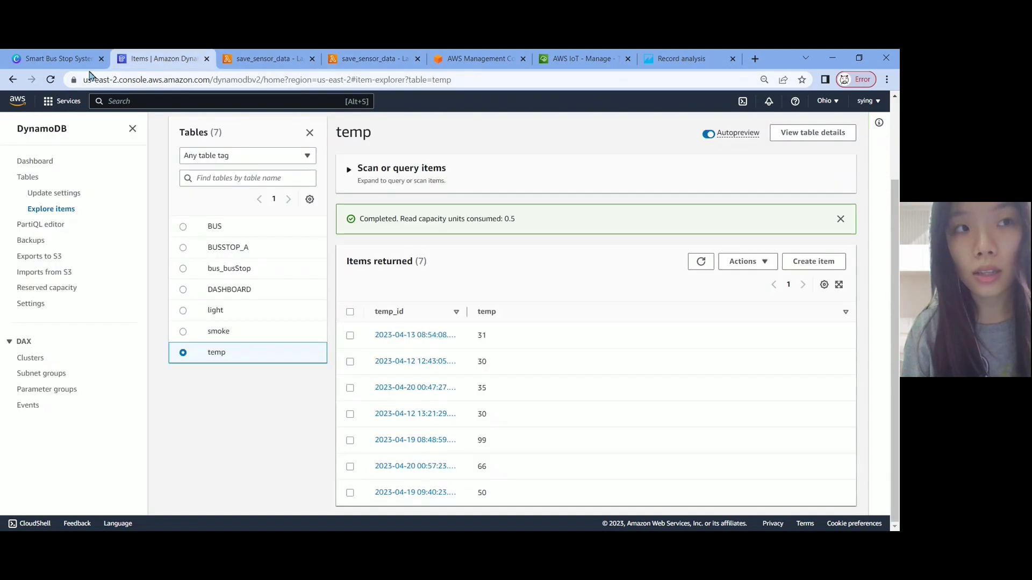
pyautogui.click(50, 79)
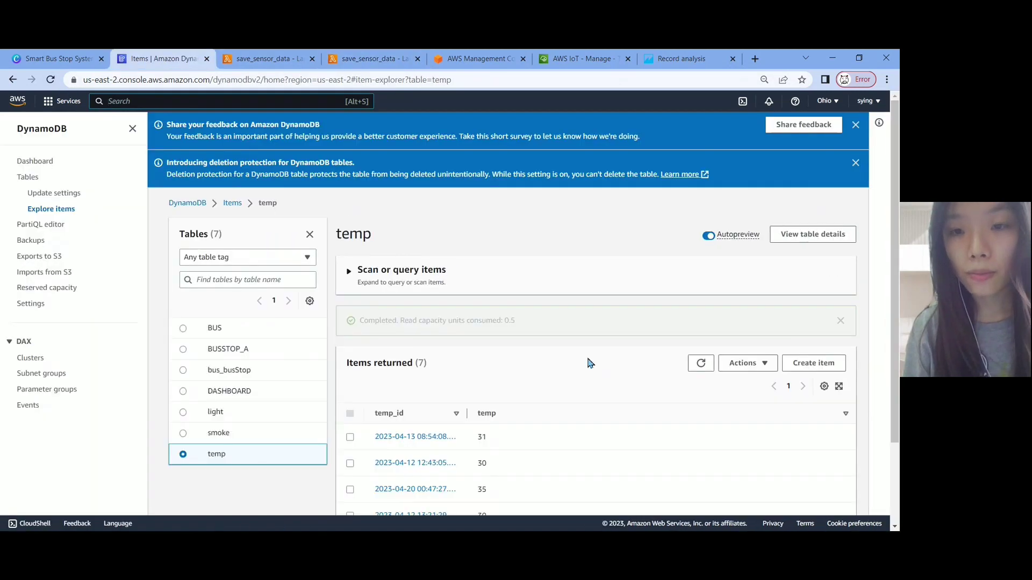
pyautogui.scroll(-2, 525, 362)
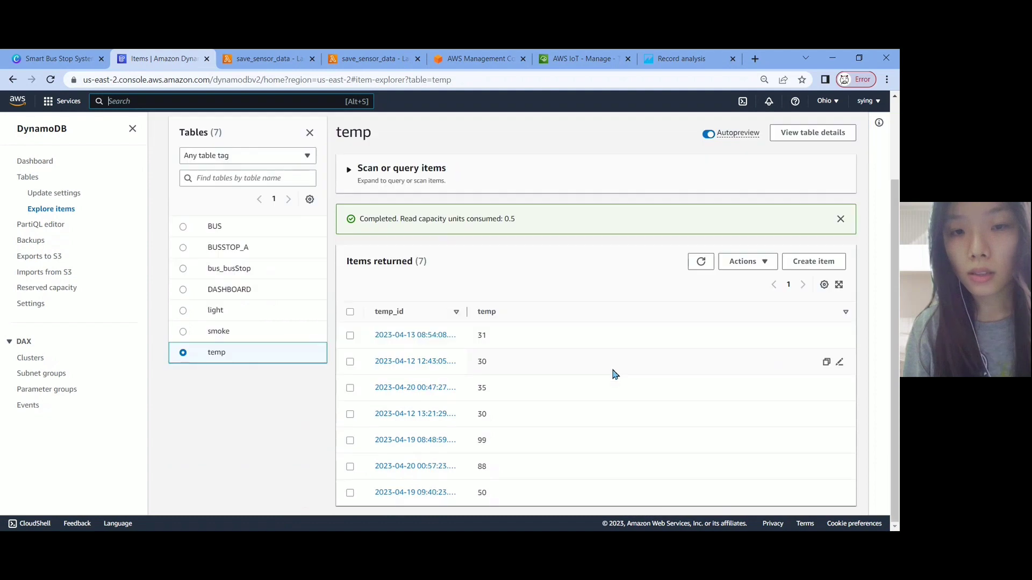
pyautogui.click(283, 310)
pyautogui.scroll(-2, 562, 407)
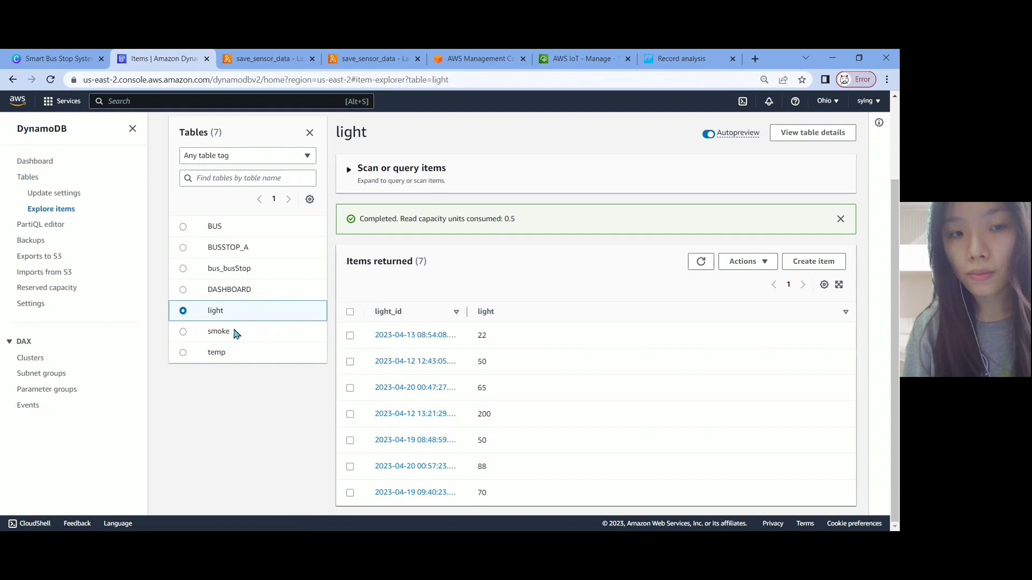
pyautogui.hotkey('alt', 'Left')
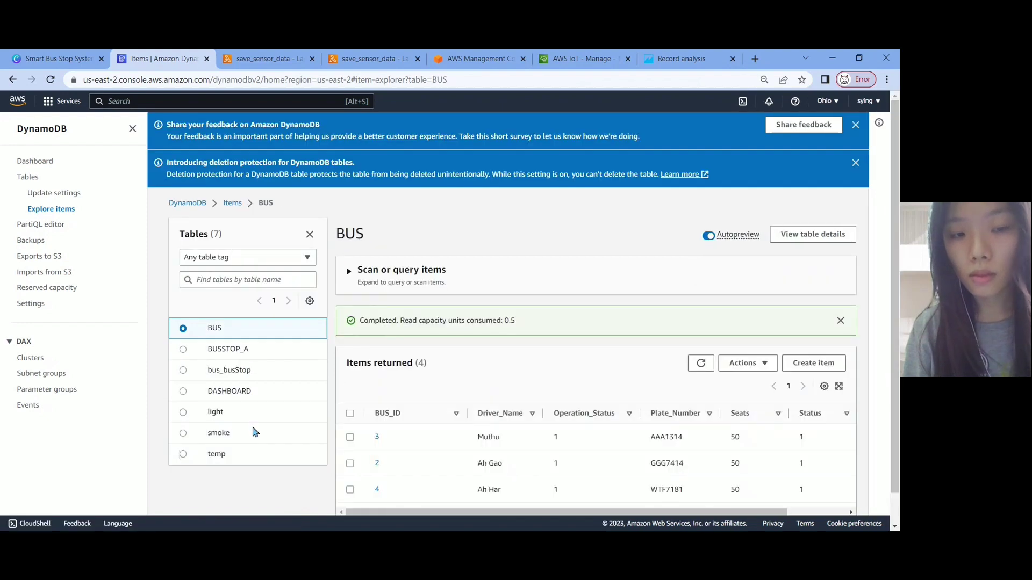
pyautogui.click(239, 435)
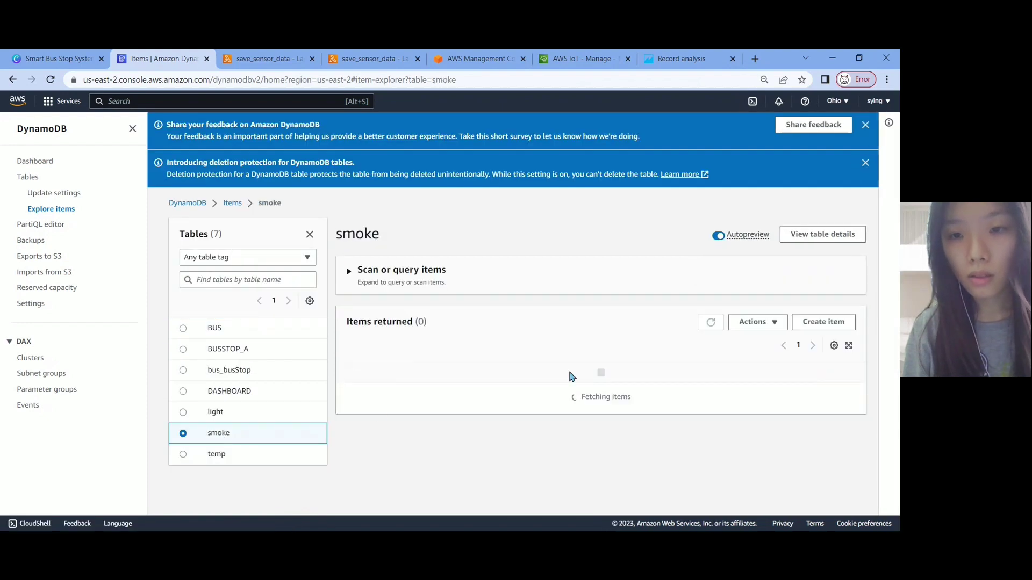
pyautogui.scroll(-1, 572, 377)
pyautogui.scroll(-1, 572, 377)
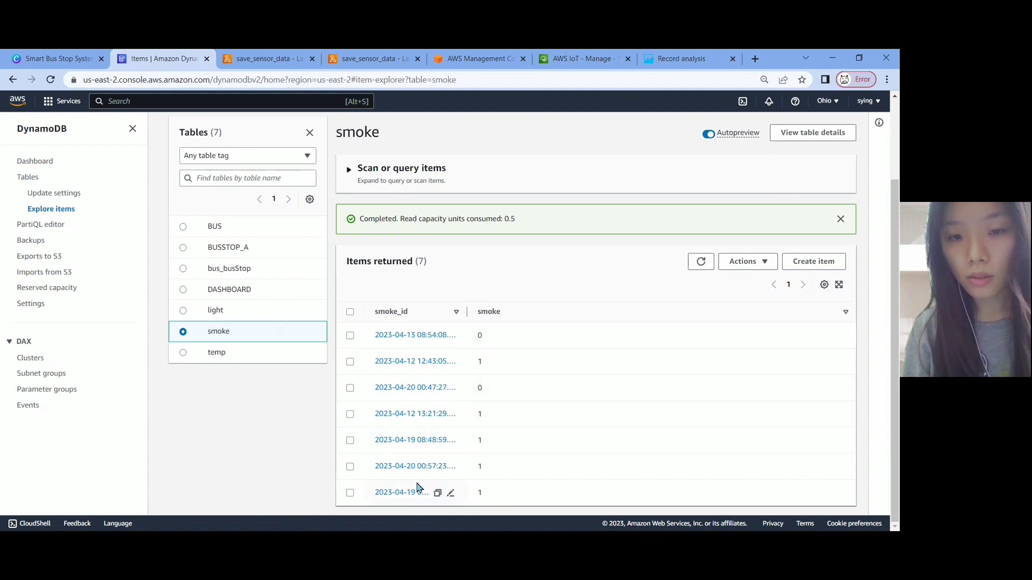
pyautogui.click(283, 357)
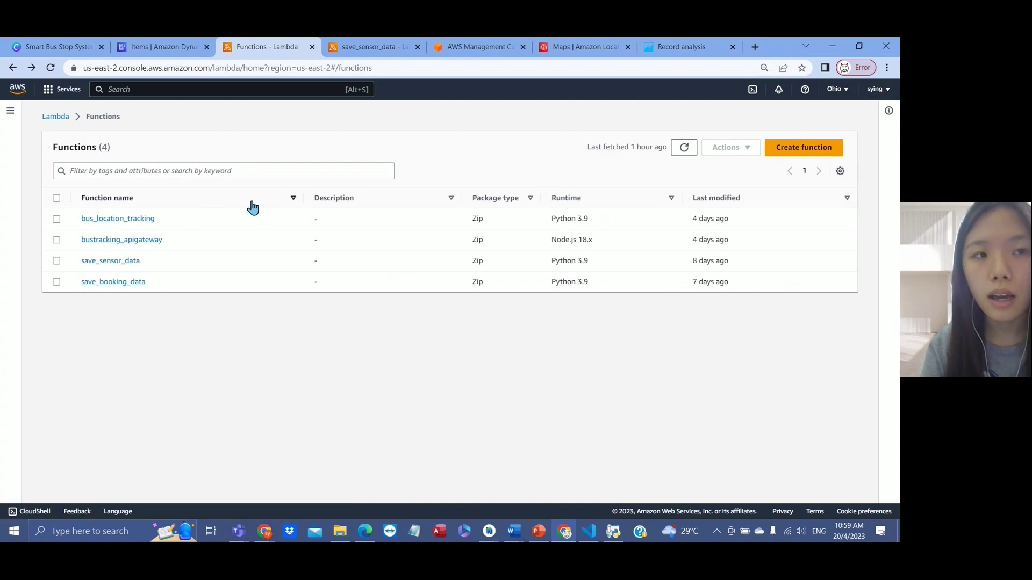
# Step: Review the bus_busStop table in DynamoDB and the map resources in Amazon Location
pyautogui.click(181, 48)
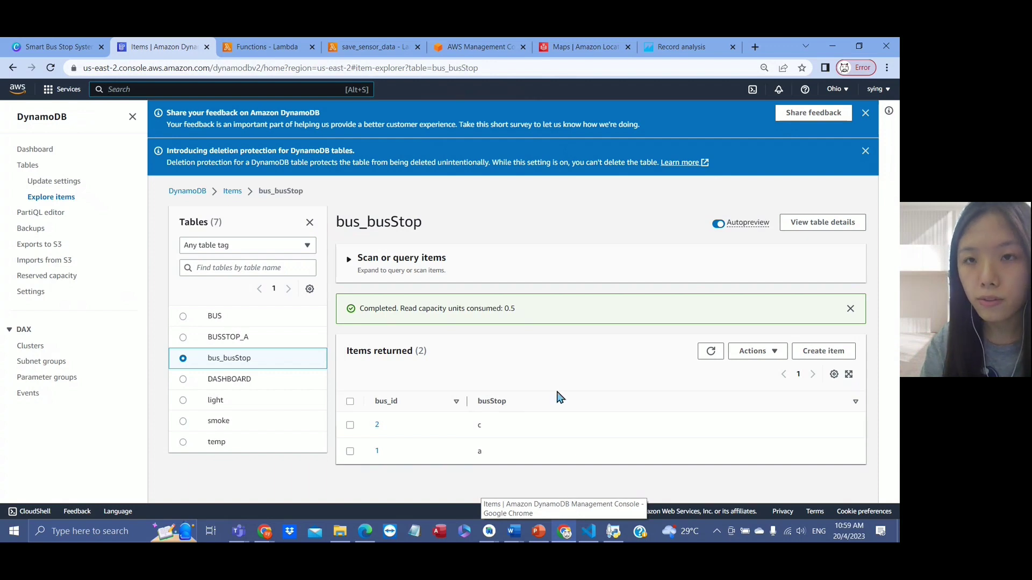
pyautogui.click(589, 52)
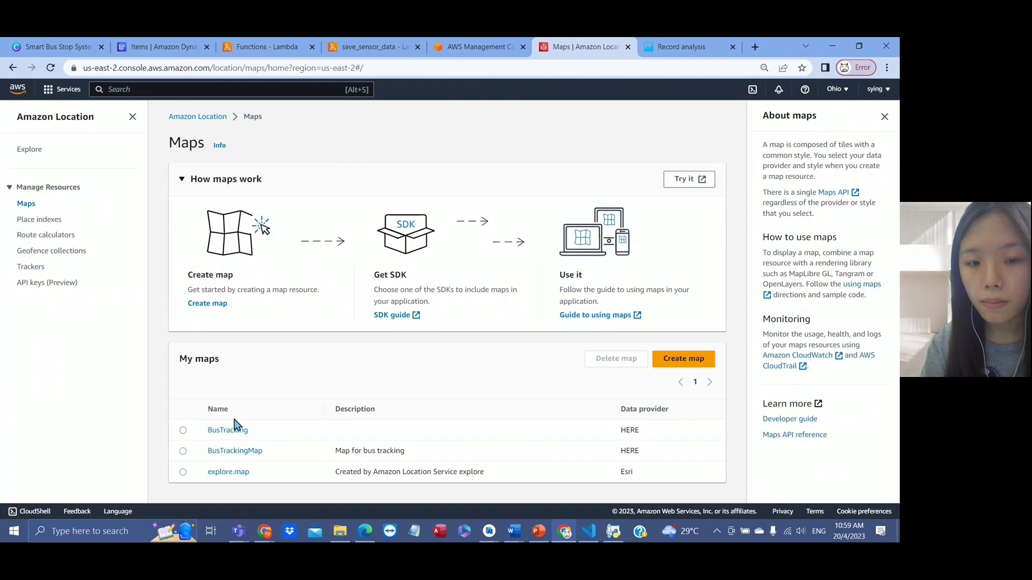
# Step: Switch to Visual Studio Code and examine the map and bus station script in Bus_Tracking_Map.html
pyautogui.click(580, 530)
pyautogui.scroll(5, 277, 340)
pyautogui.scroll(-8, 277, 340)
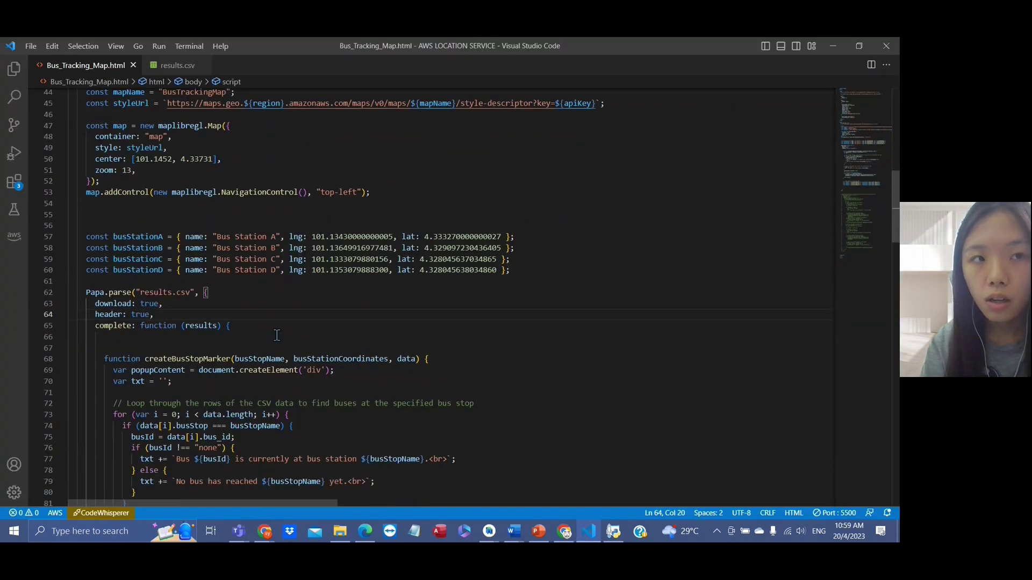
# Step: Review the bus records in results.csv and open Bus_Tracking_Map.html in the browser with Live Server
pyautogui.click(177, 65)
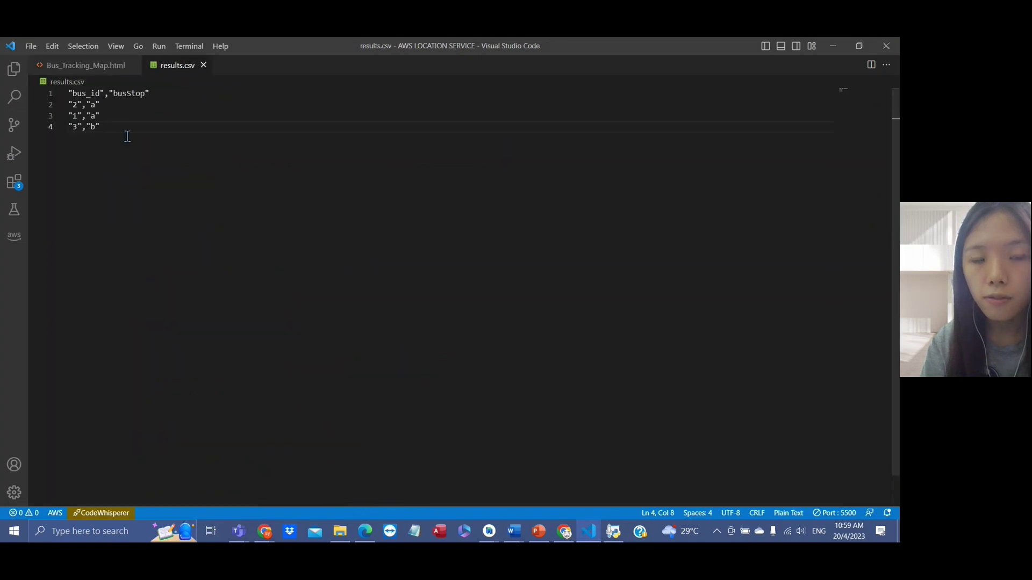
pyautogui.click(92, 65)
pyautogui.rightClick(432, 326)
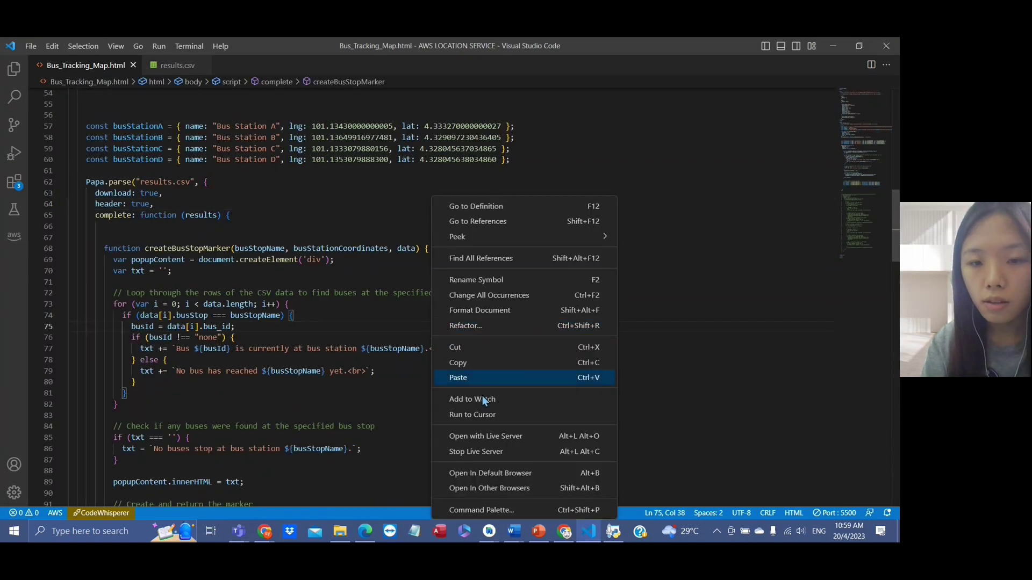
pyautogui.click(488, 436)
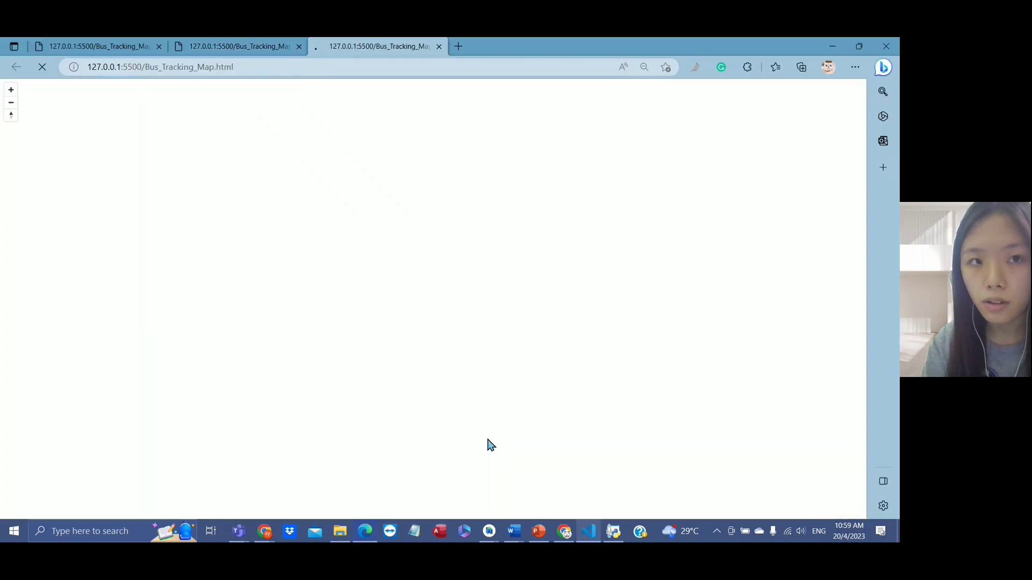
# Step: View the bus status popups for bus stations a, b and d on the tracking map
pyautogui.moveTo(337, 323); pyautogui.dragTo(344, 245)
pyautogui.scroll(2, 344, 244)
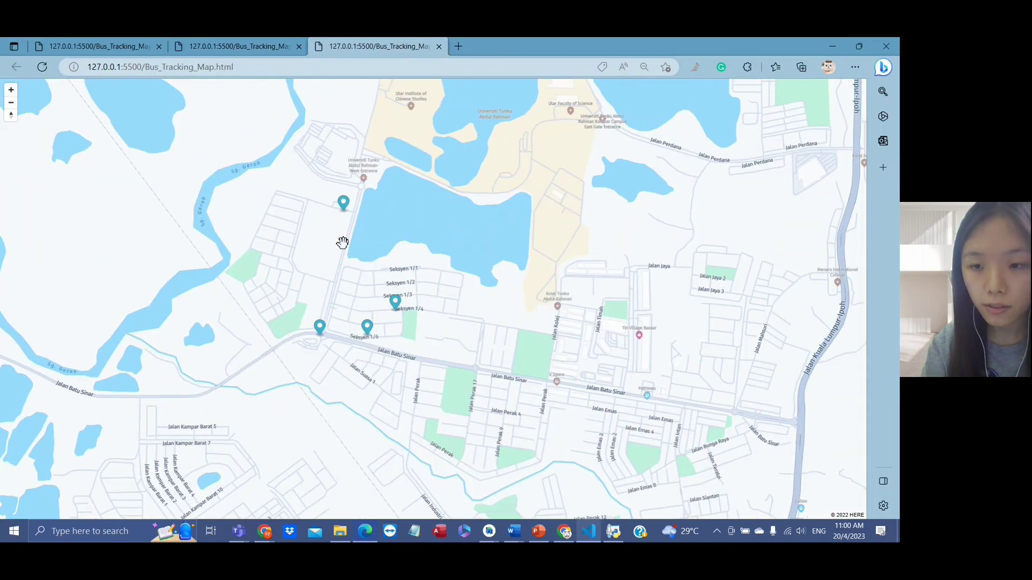
pyautogui.click(346, 200)
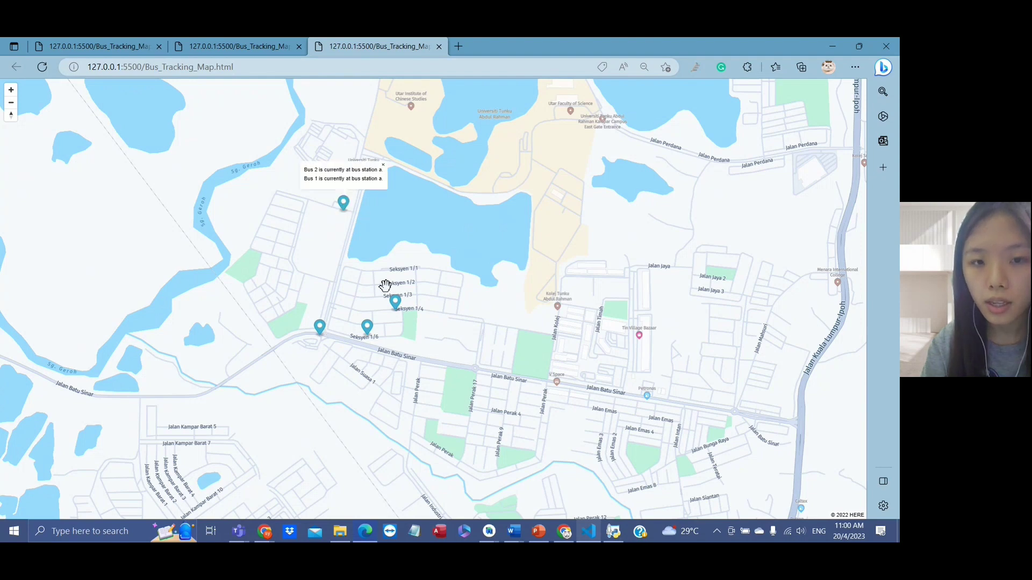
pyautogui.click(396, 304)
pyautogui.click(368, 326)
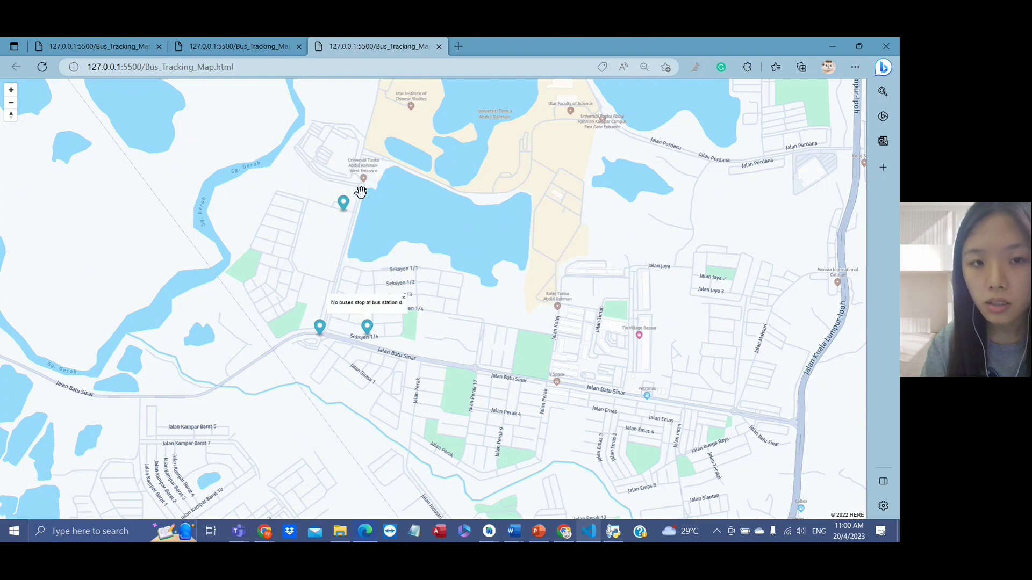
# Step: Go through all four station markers up close, in the order a, b, d, c, to check which buses are there
pyautogui.scroll(3, 408, 218)
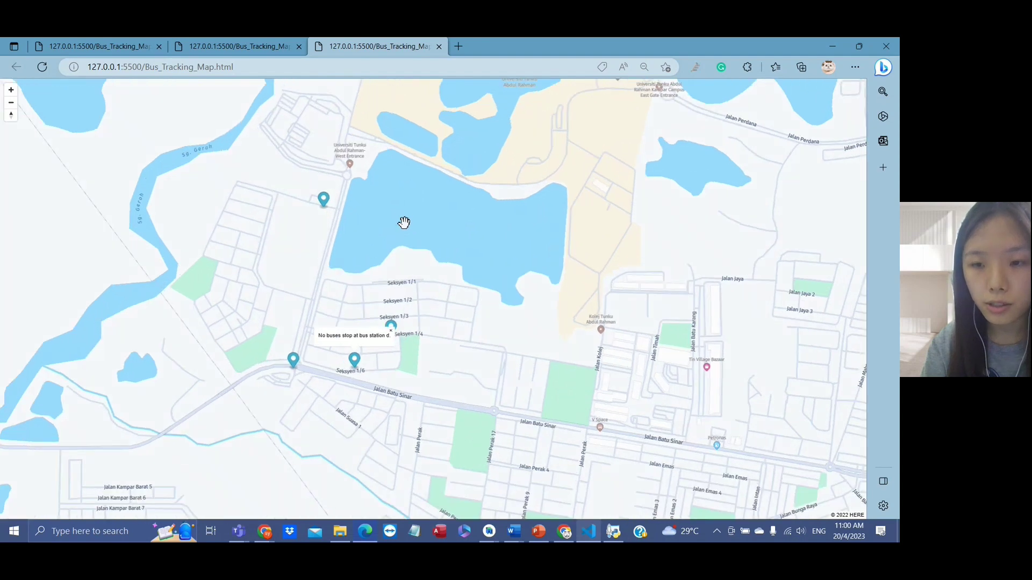
pyautogui.scroll(1, 404, 222)
pyautogui.click(312, 198)
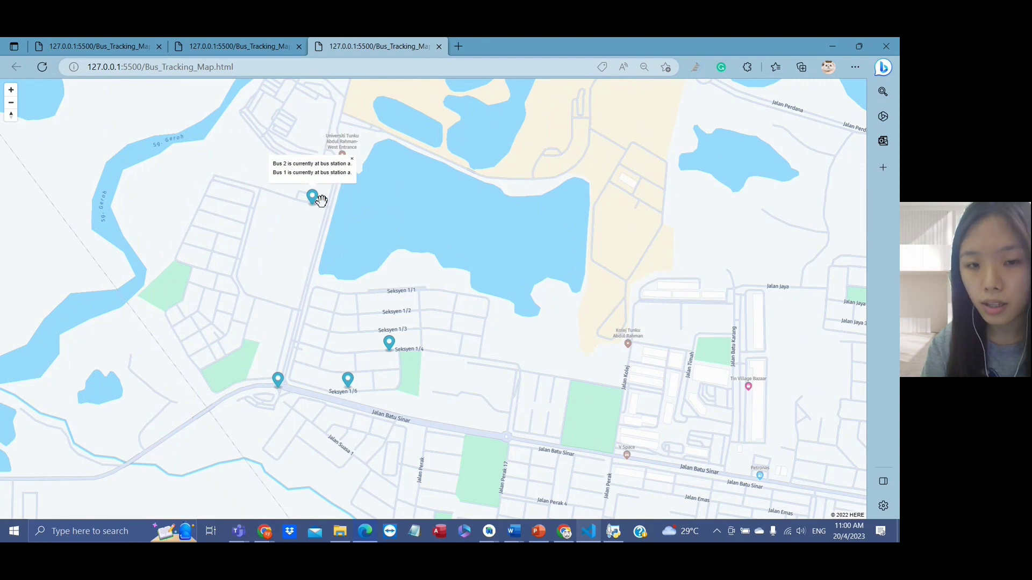
pyautogui.click(389, 344)
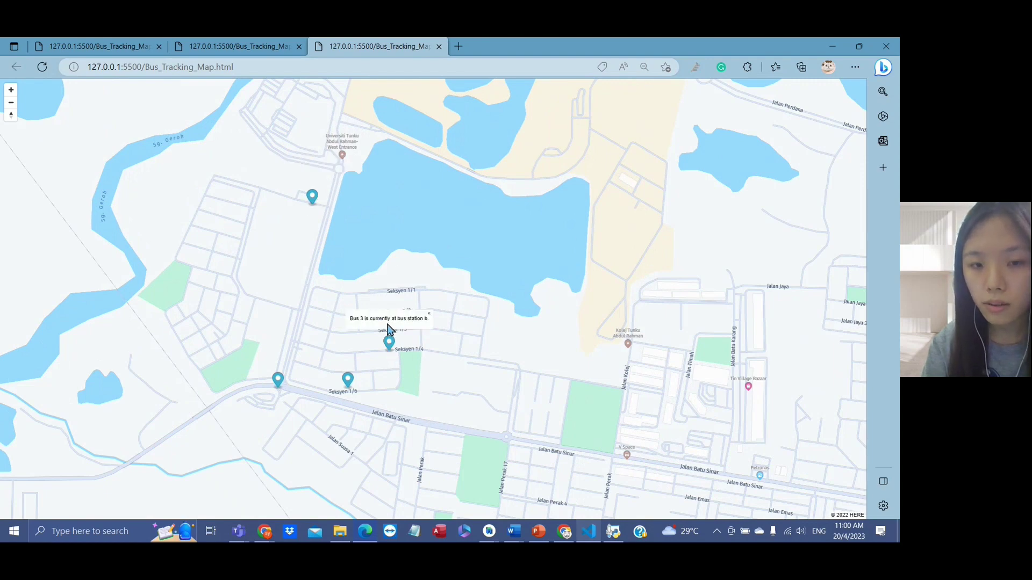
pyautogui.click(348, 380)
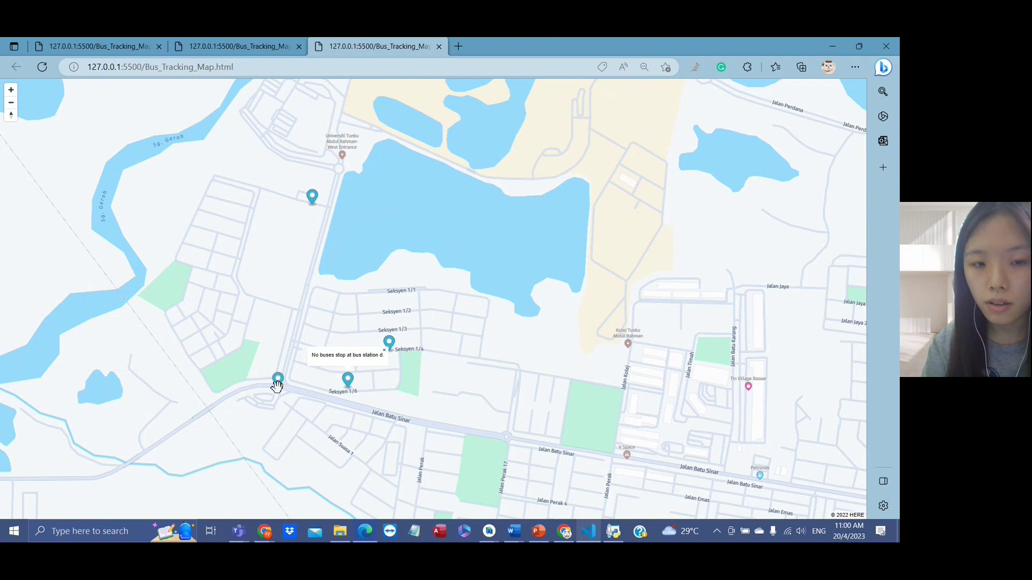
pyautogui.click(278, 384)
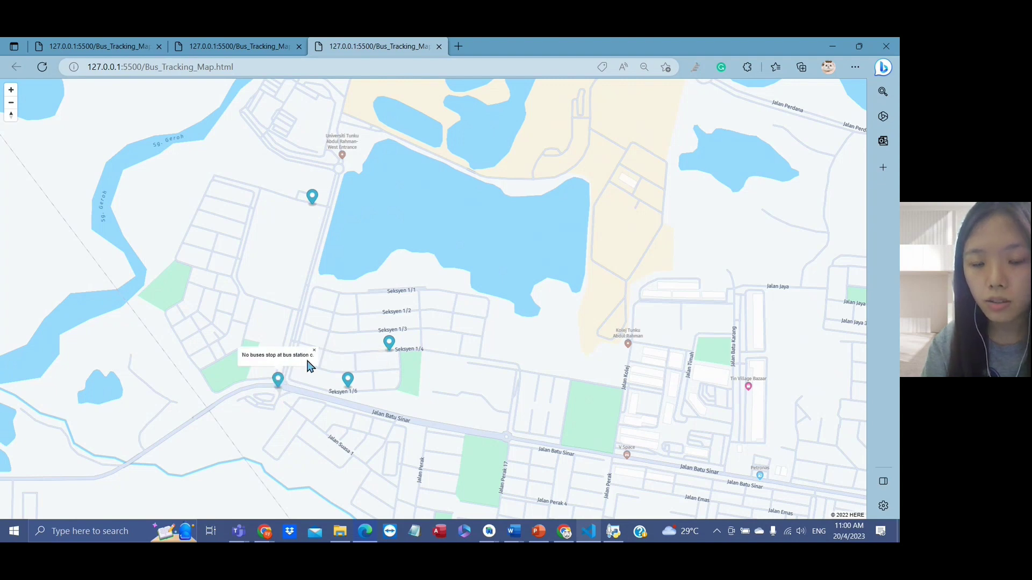